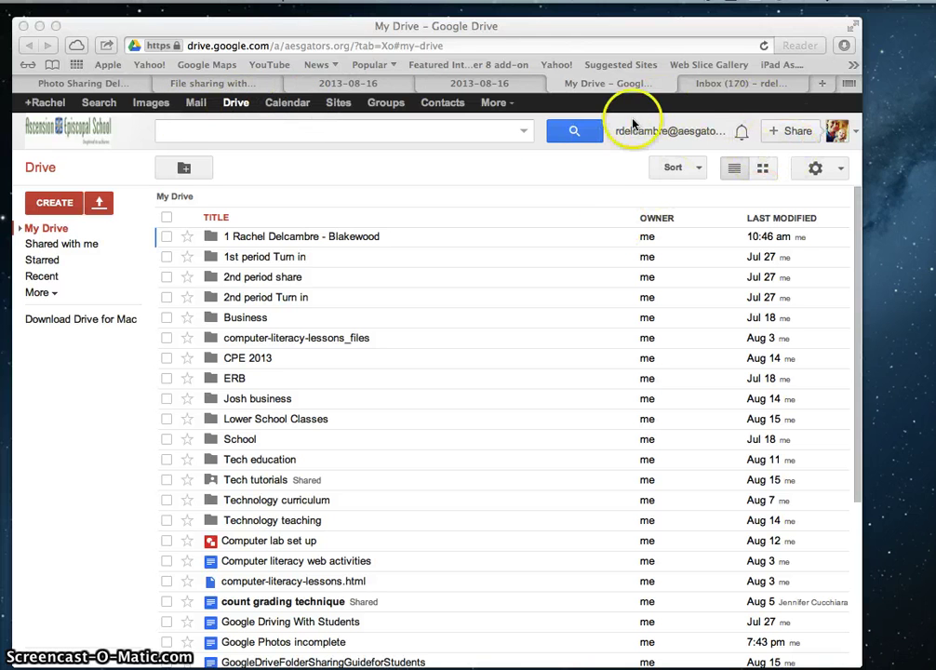
Open the Google apps menu from Google Drive's top bar.
{"action": "left_click", "coordinate": [496, 104]}
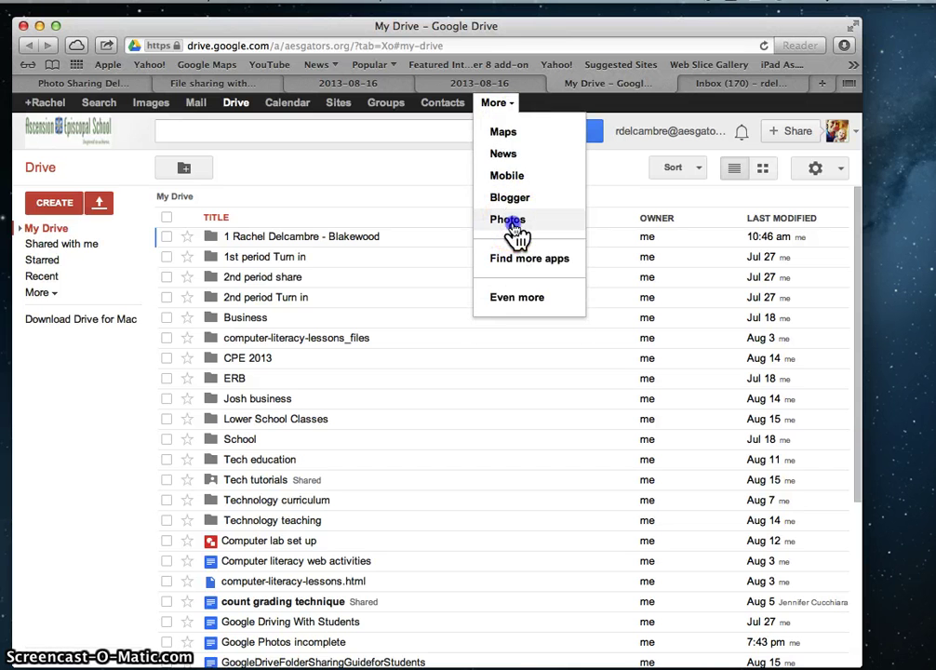
Switch to Google+ Photos and open the computer's file browser for uploading photos.
{"action": "left_click", "coordinate": [512, 225]}
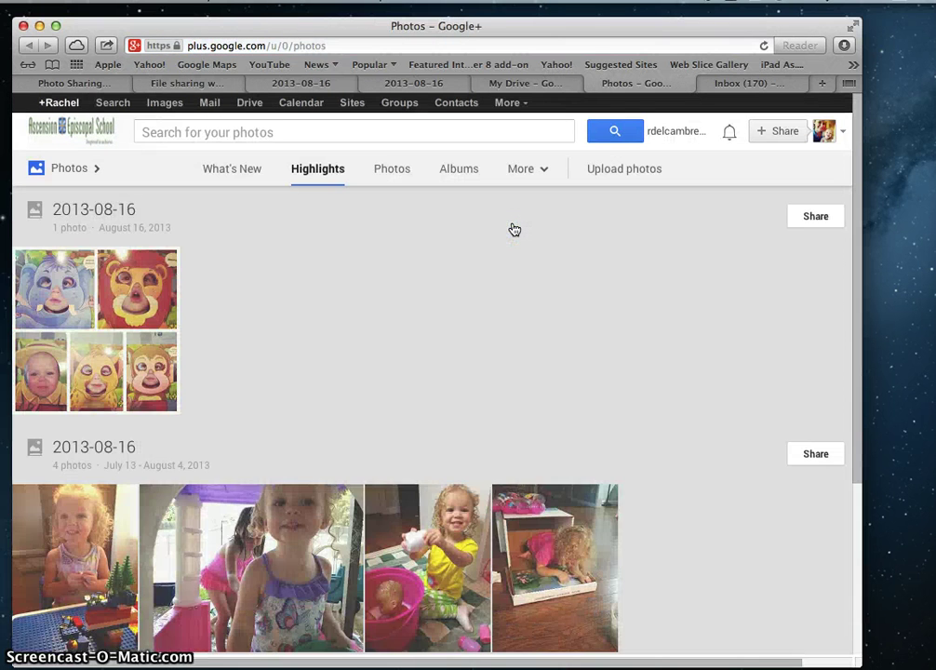
{"action": "mouse_move", "coordinate": [184, 534]}
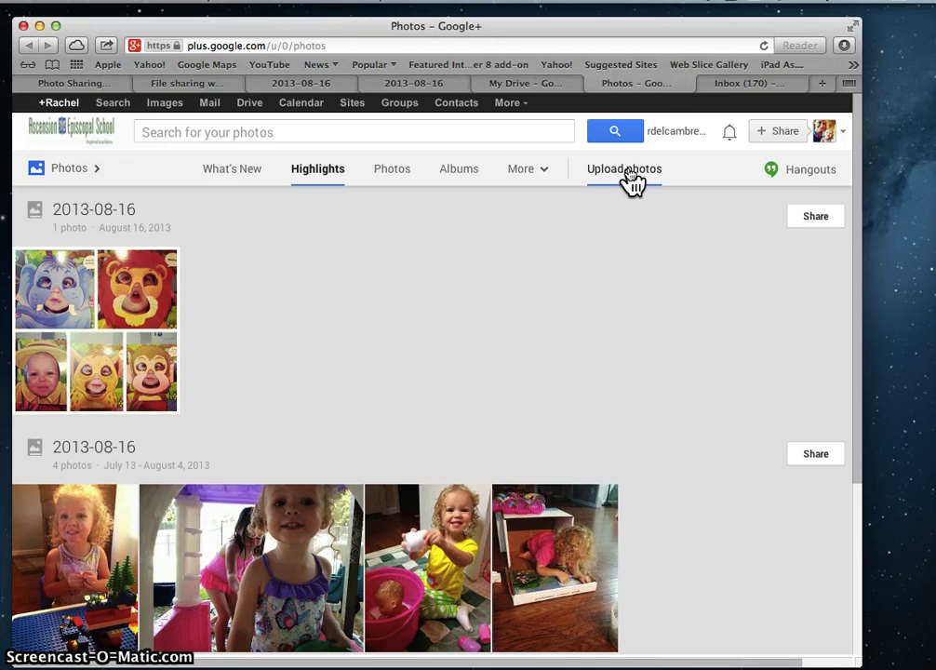
{"action": "left_click", "coordinate": [630, 175]}
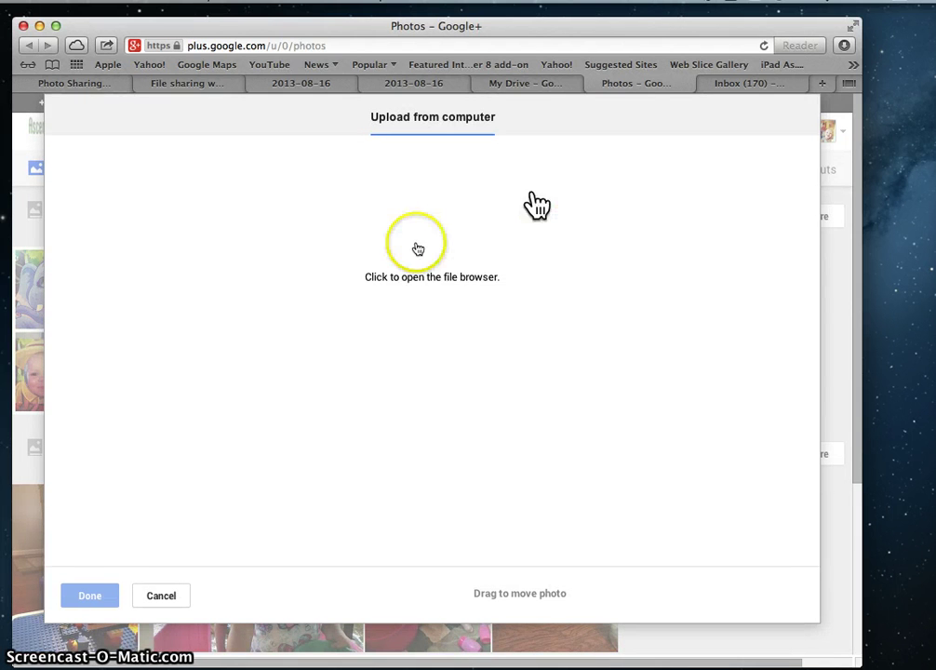
{"action": "left_click", "coordinate": [407, 284]}
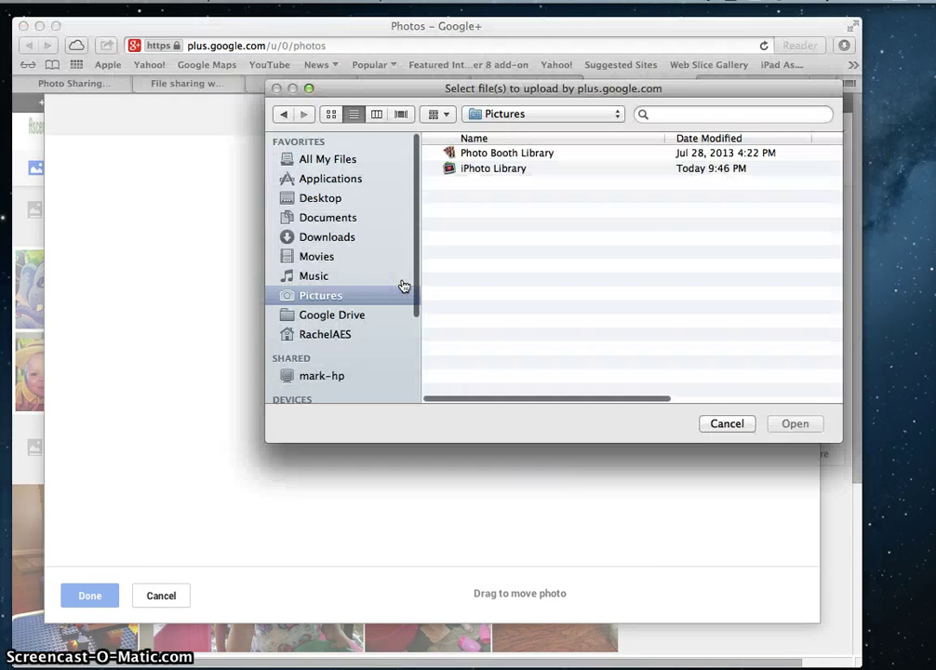
Pick IMG_5578 from the Media > Photos library and upload it.
{"action": "scroll", "coordinate": [326, 341], "scroll_direction": "down", "scroll_amount": 5}
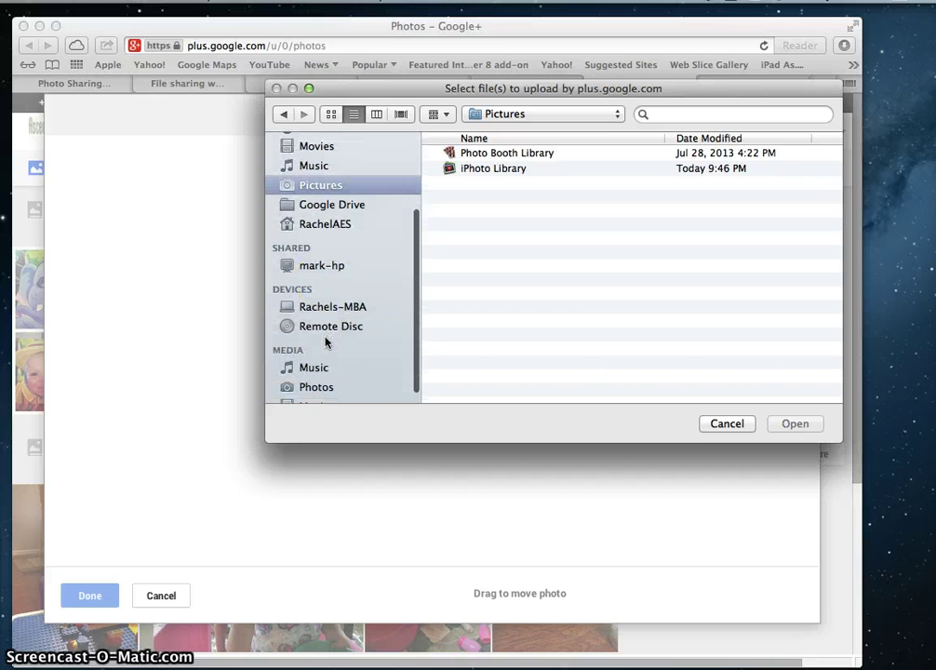
{"action": "left_click", "coordinate": [328, 374]}
{"action": "scroll", "coordinate": [531, 298], "scroll_direction": "down", "scroll_amount": 5}
{"action": "scroll", "coordinate": [528, 313], "scroll_direction": "down", "scroll_amount": 15}
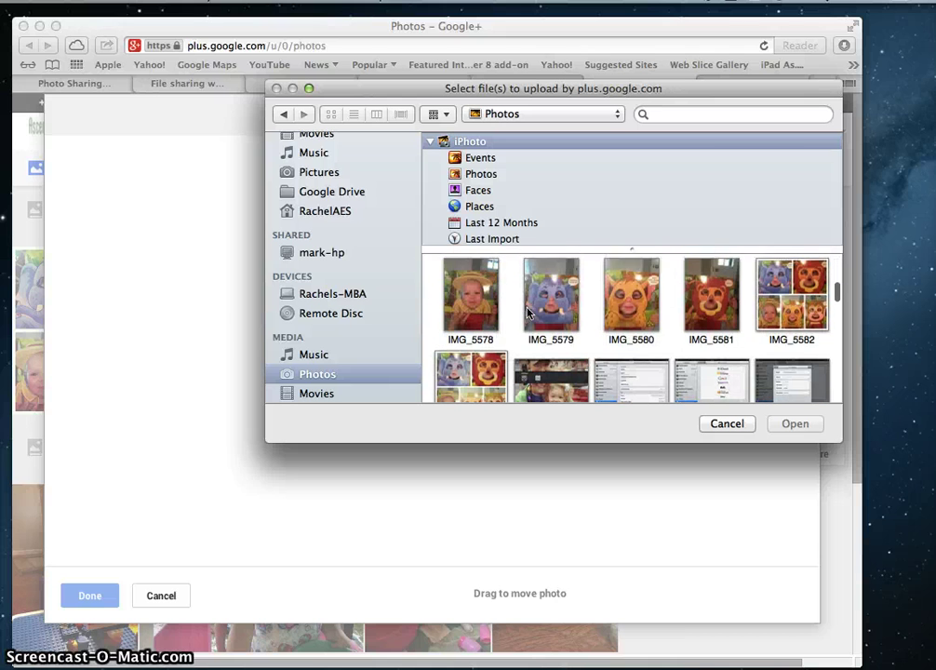
{"action": "left_click", "coordinate": [517, 313]}
{"action": "left_click", "coordinate": [482, 310]}
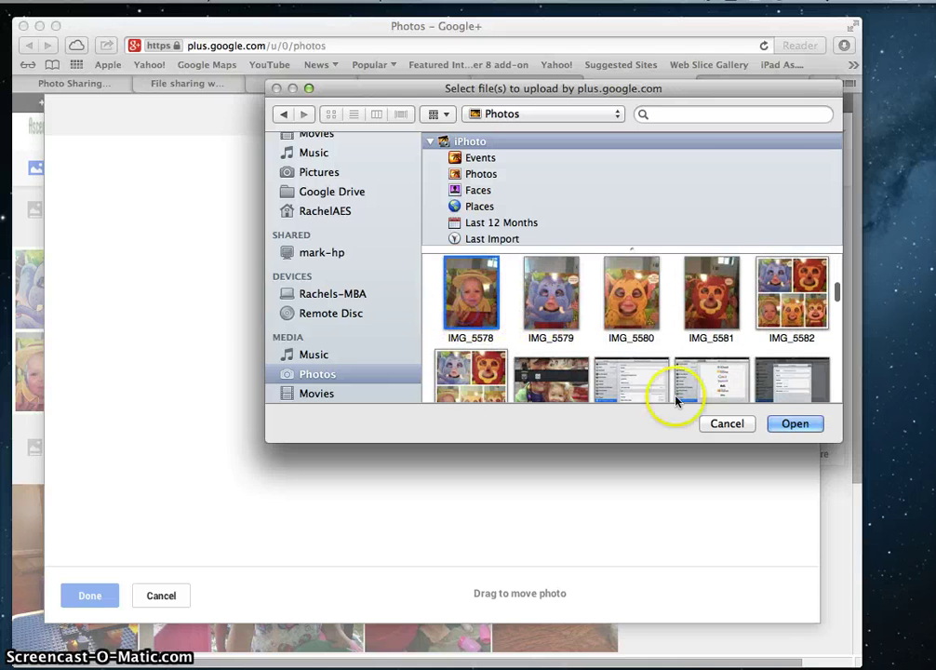
{"action": "left_click", "coordinate": [794, 425]}
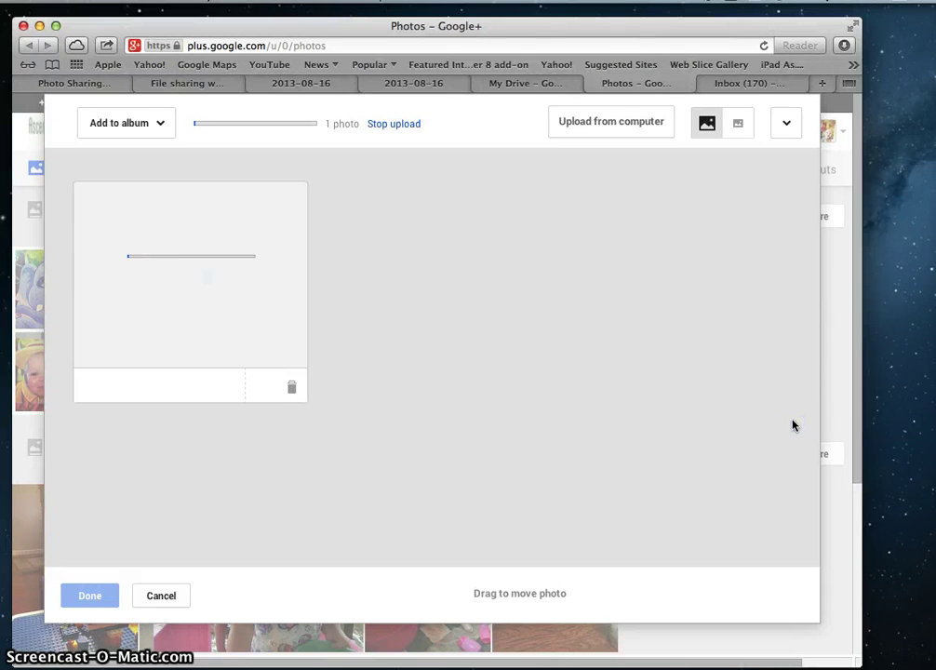
Caption the uploaded photo 'safari annabella', finish adding it, and skip people tagging.
{"action": "left_click", "coordinate": [137, 392]}
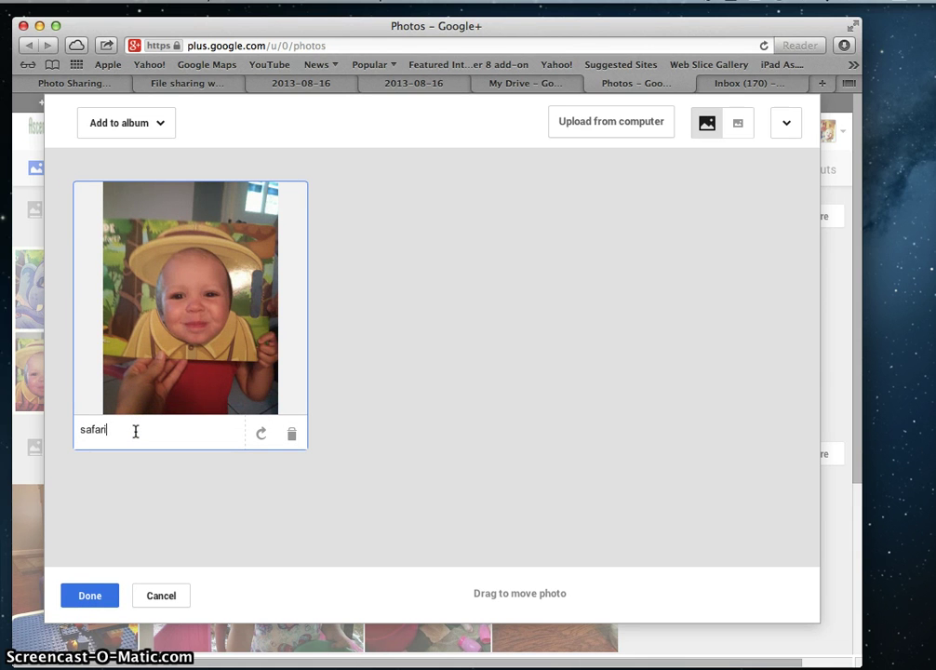
{"action": "type", "text": "safari annabella"}
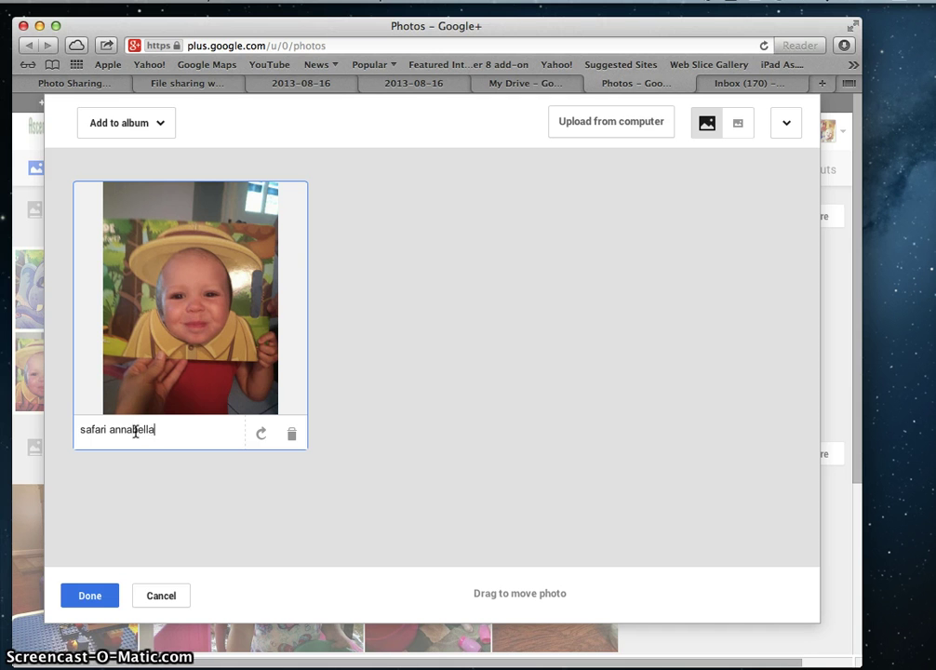
{"action": "left_click", "coordinate": [90, 596]}
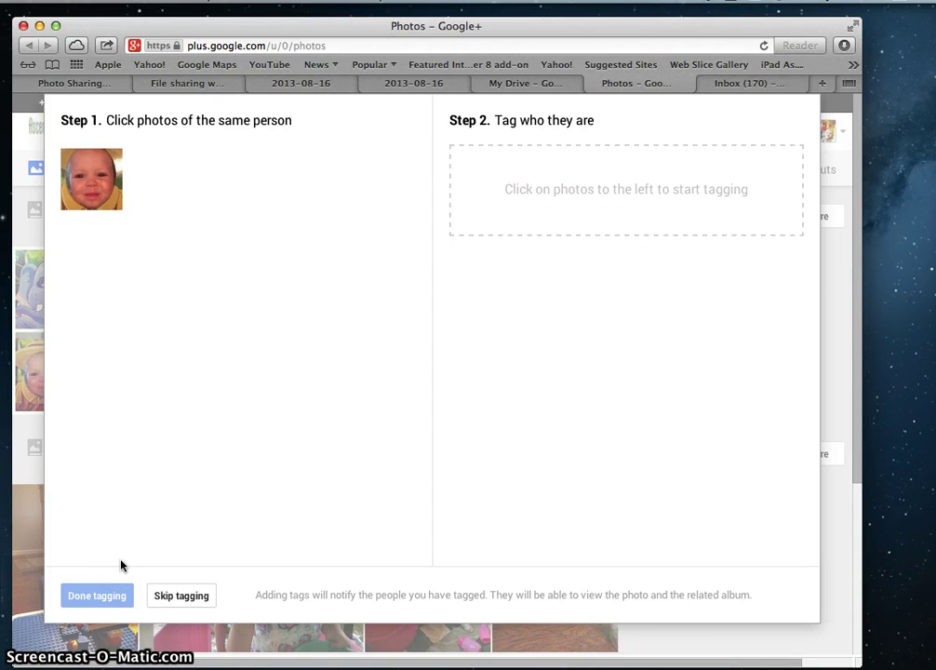
{"action": "left_click", "coordinate": [202, 601]}
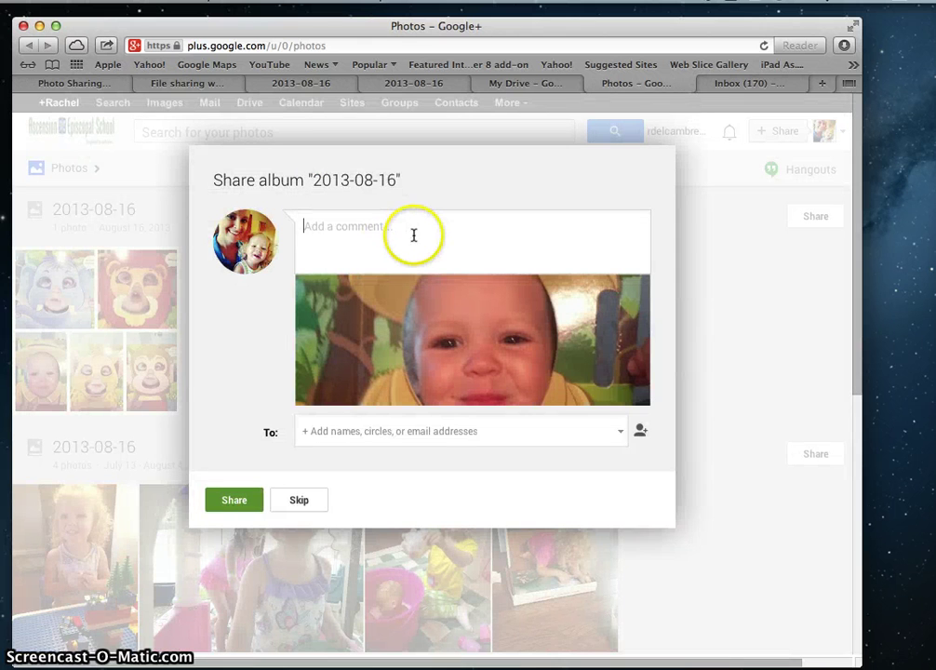
Add Ascension Episcopal School as a recipient in the Share album dialog.
{"action": "left_click", "coordinate": [412, 231]}
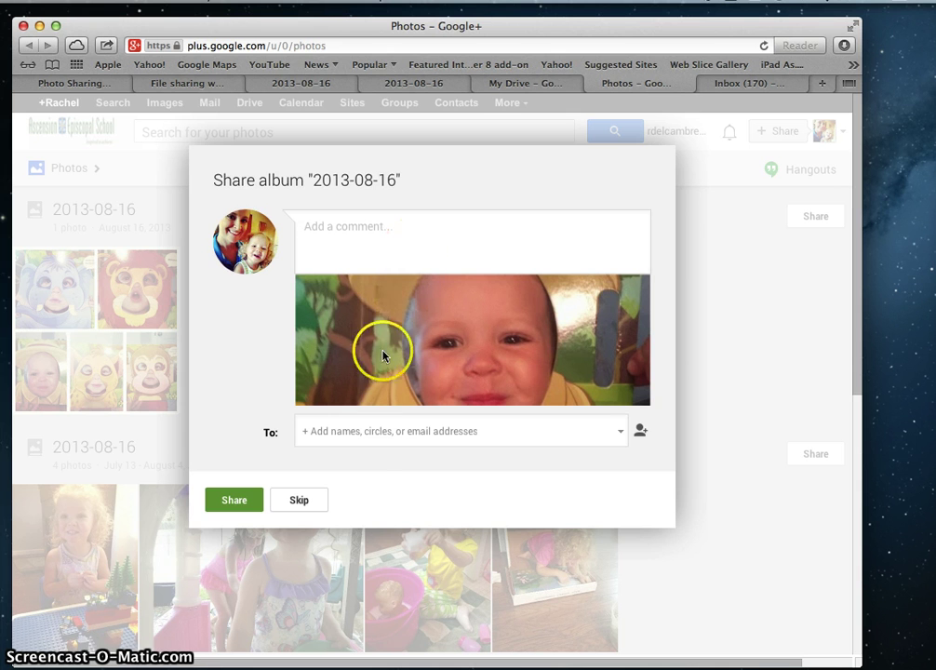
{"action": "left_click", "coordinate": [384, 433]}
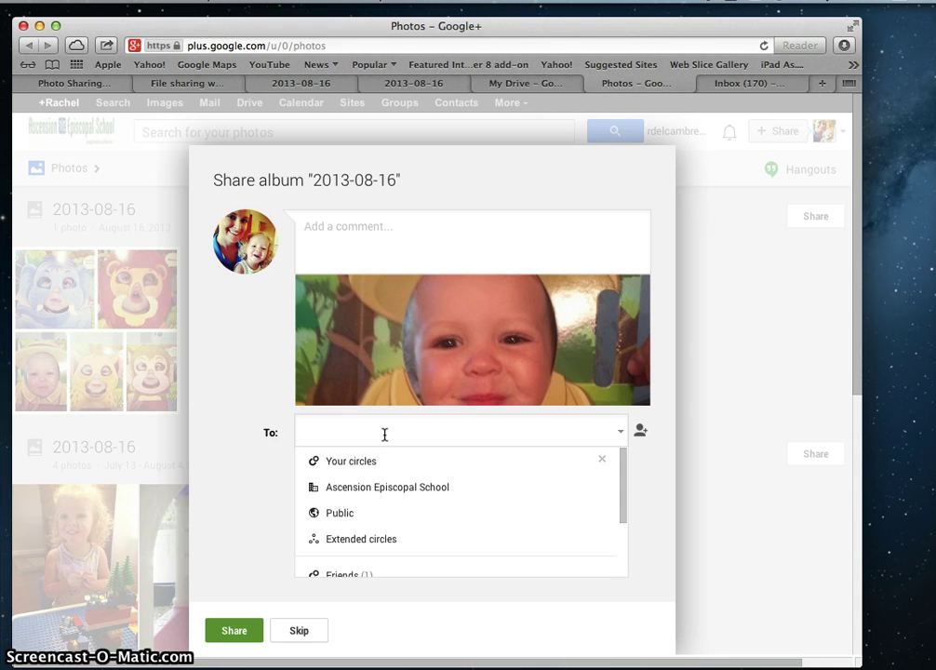
{"action": "type", "text": "stel"}
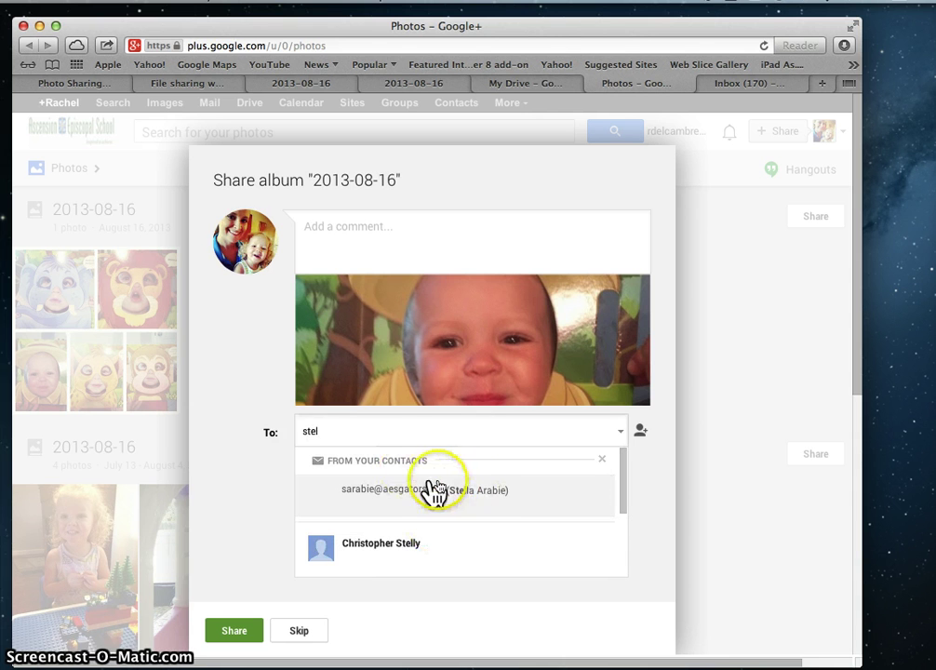
{"action": "key", "text": "BackSpace"}
{"action": "key", "text": "BackSpace"}
{"action": "key", "text": "BackSpace"}
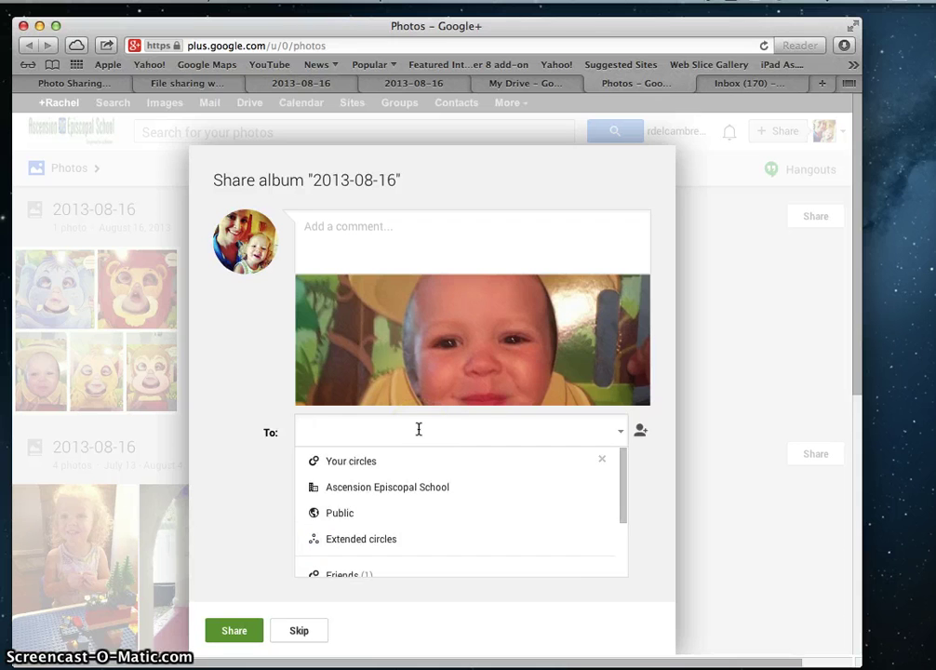
{"action": "type", "text": "chr"}
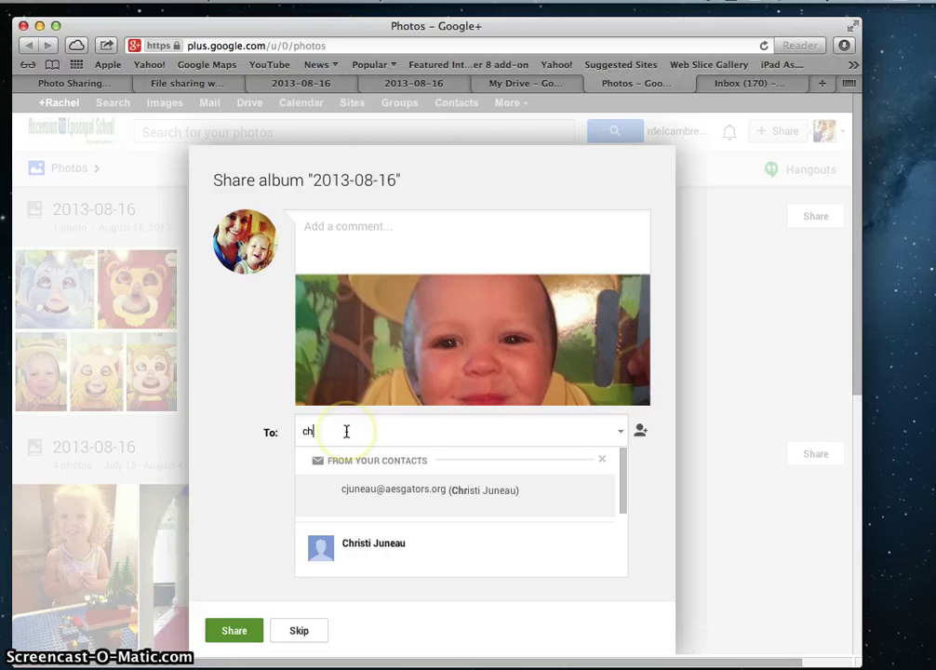
{"action": "key", "text": "BackSpace"}
{"action": "key", "text": "BackSpace"}
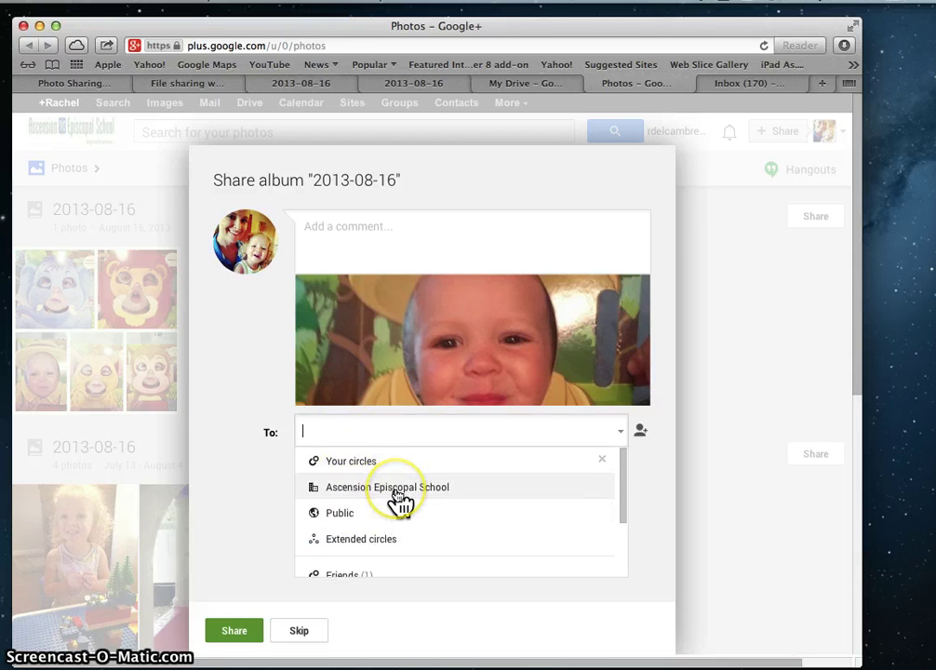
{"action": "left_click", "coordinate": [396, 489]}
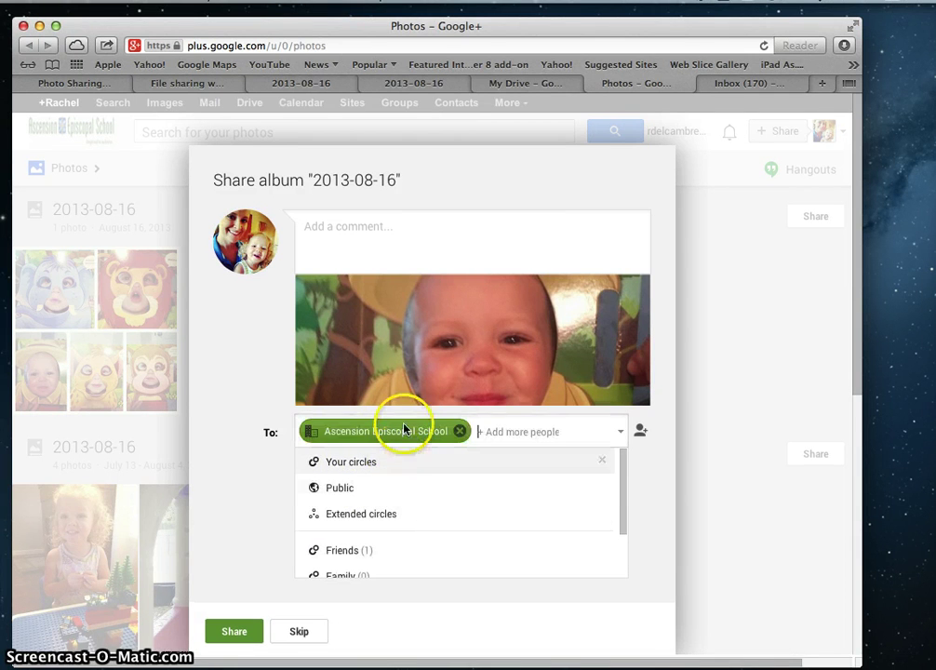
Remove Ascension Episcopal School and skip sharing the album.
{"action": "mouse_move", "coordinate": [404, 440]}
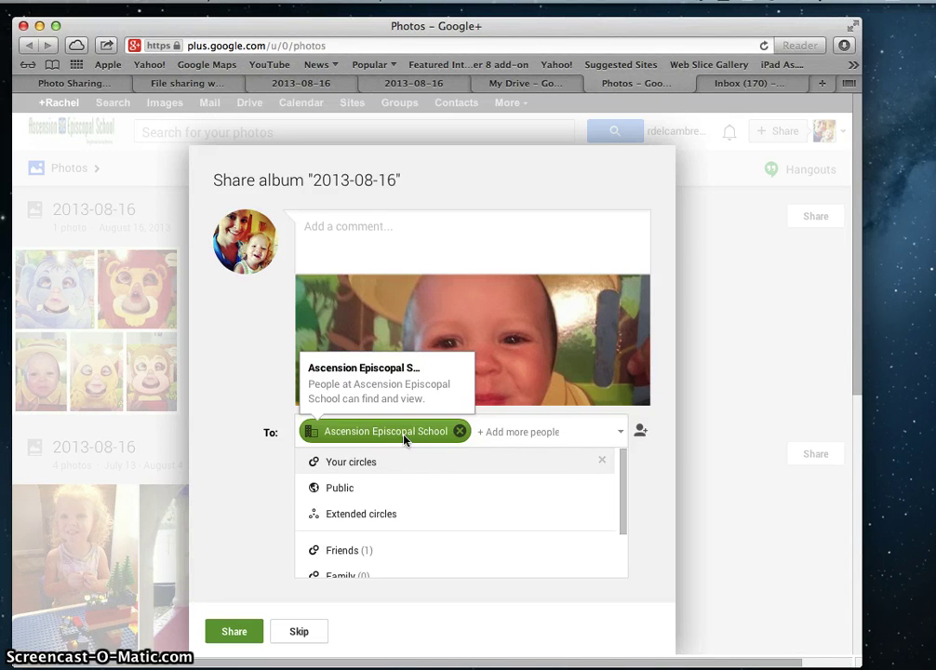
{"action": "left_click", "coordinate": [424, 440]}
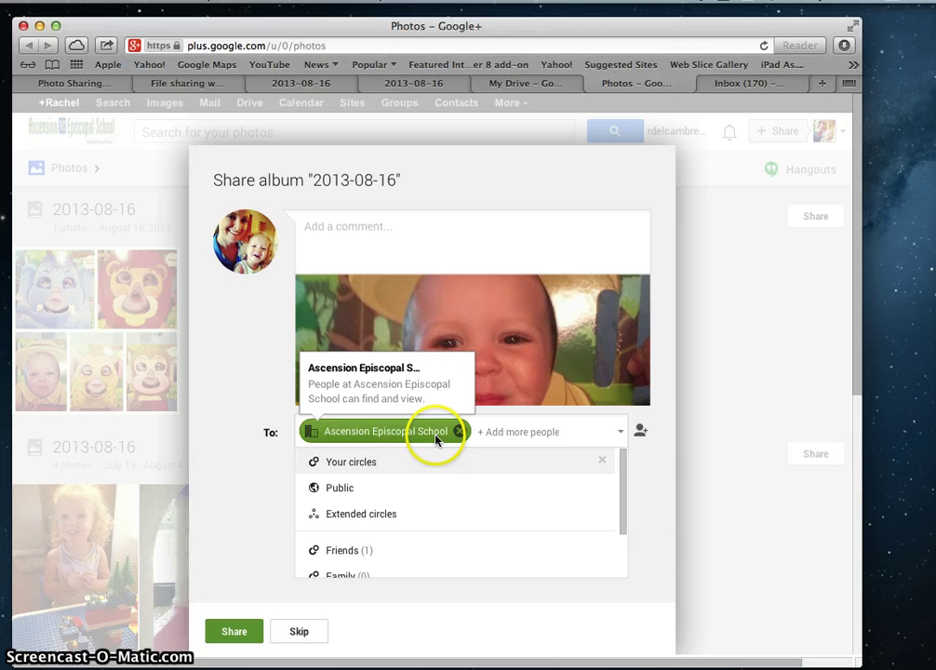
{"action": "left_click", "coordinate": [460, 431]}
{"action": "left_click", "coordinate": [448, 434]}
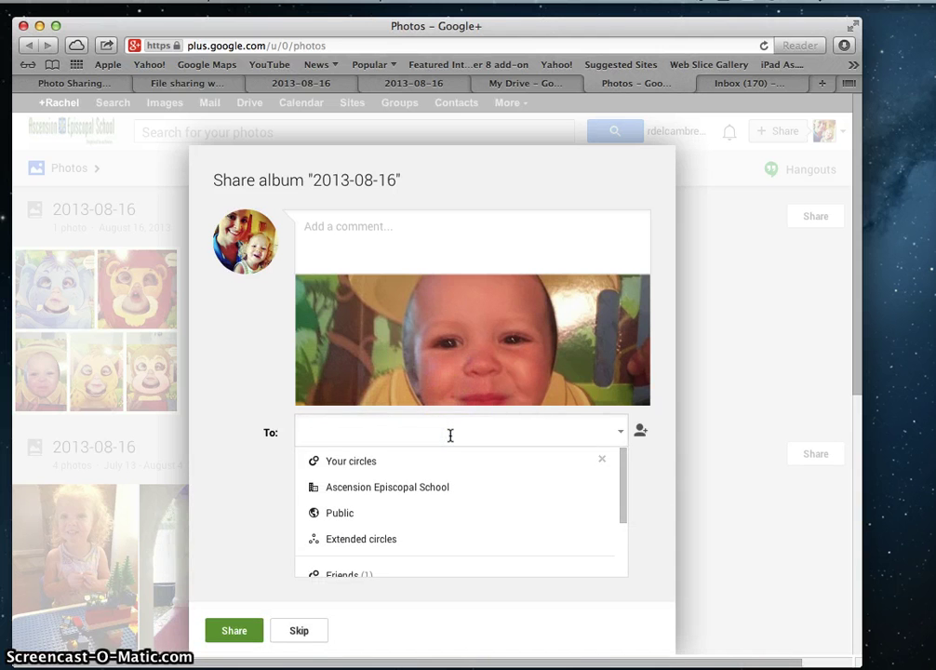
{"action": "left_click", "coordinate": [249, 632]}
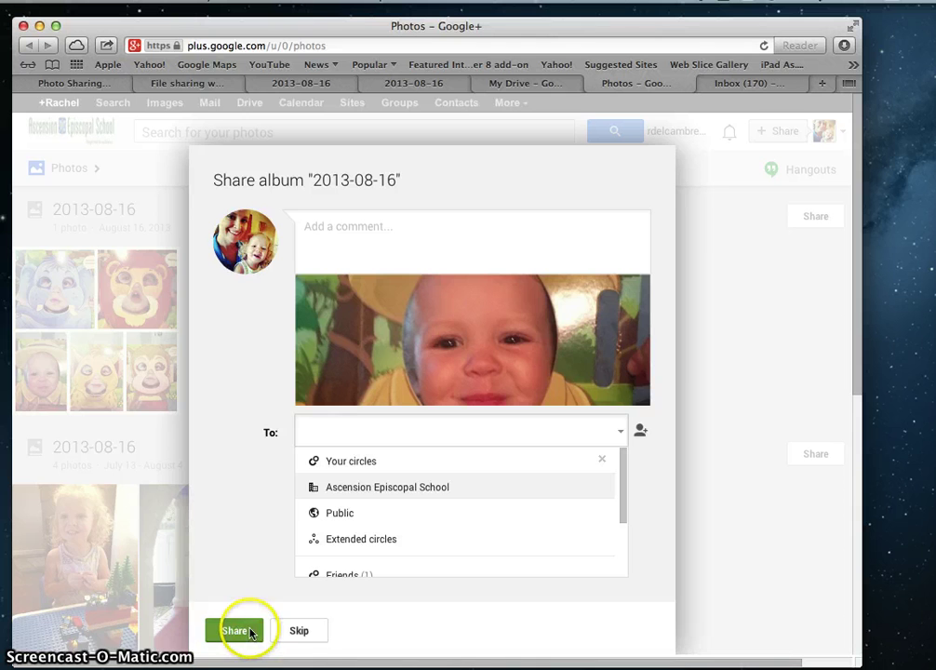
{"action": "left_click", "coordinate": [304, 632]}
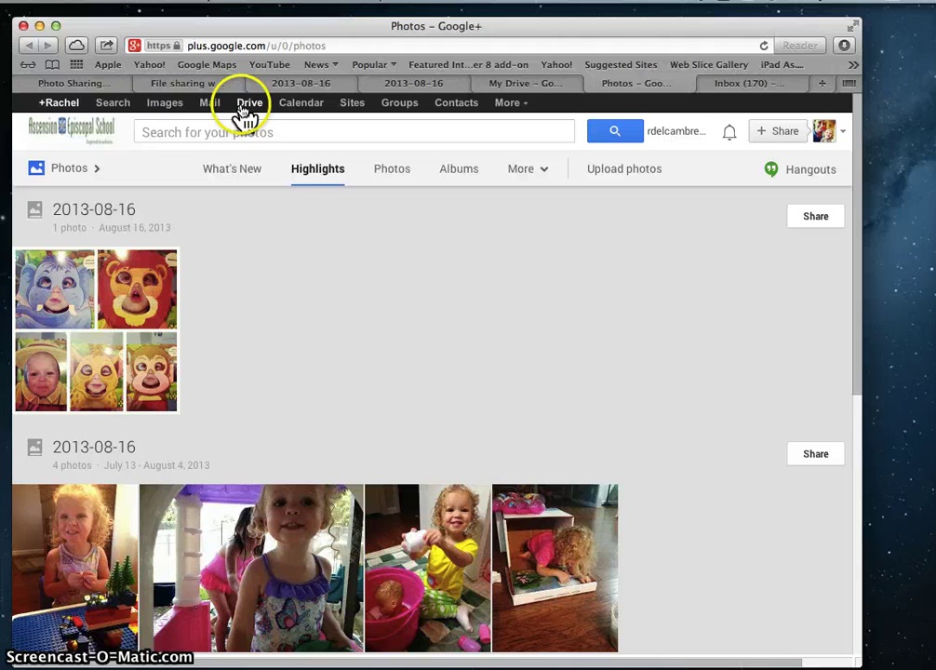
{"action": "left_click", "coordinate": [245, 104]}
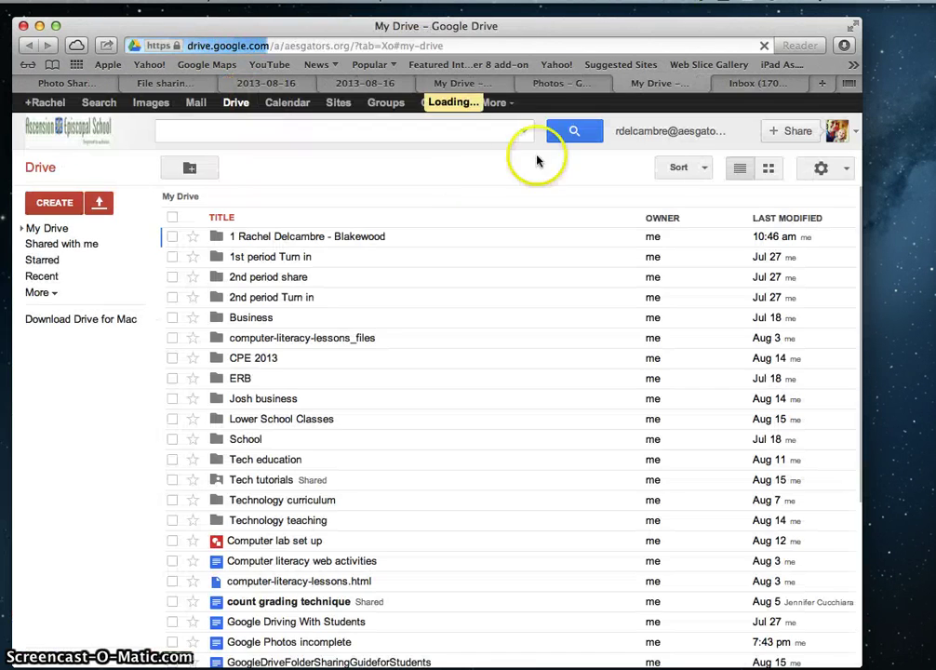
{"action": "left_click", "coordinate": [509, 106]}
{"action": "left_click", "coordinate": [524, 219]}
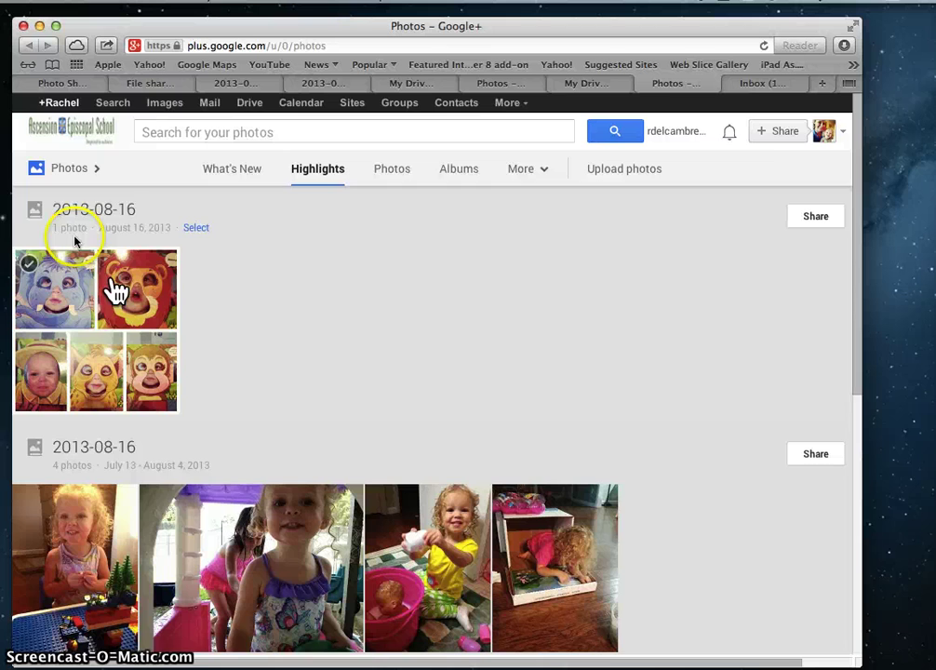
{"action": "scroll", "coordinate": [171, 485], "scroll_direction": "down", "scroll_amount": 10}
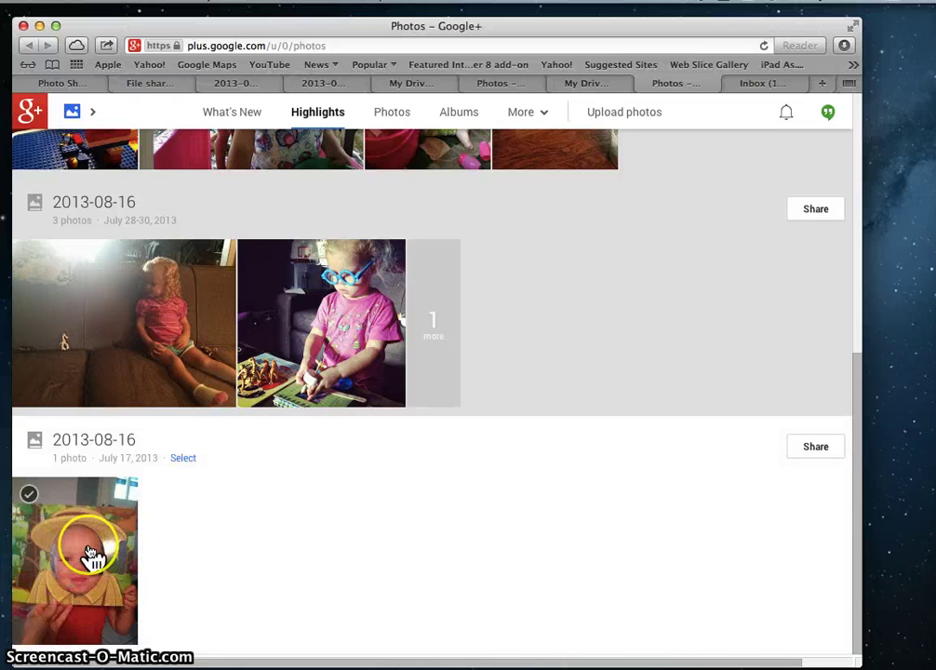
{"action": "scroll", "coordinate": [90, 554], "scroll_direction": "up", "scroll_amount": 10}
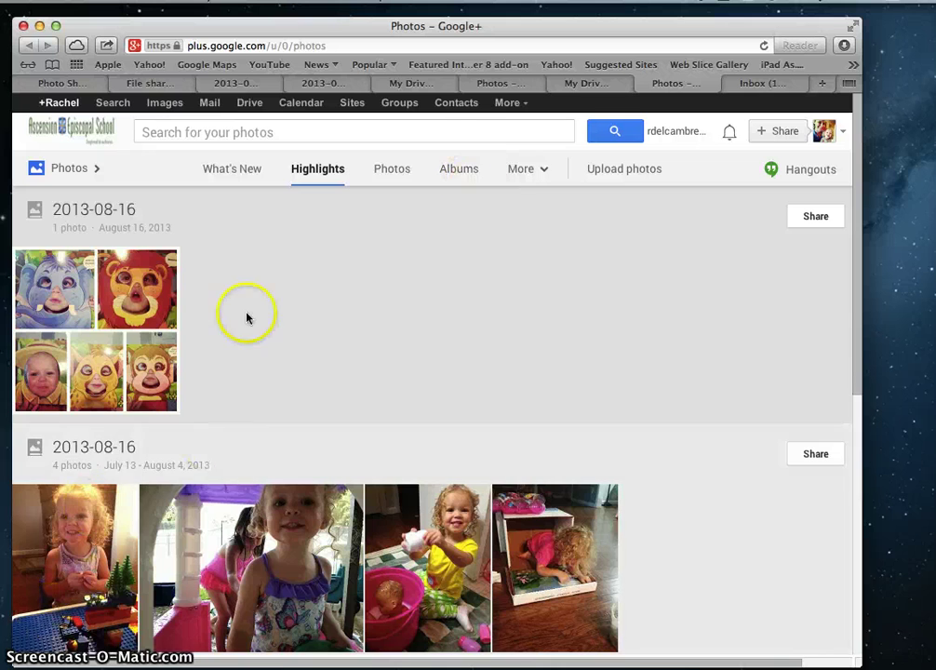
Open the one-photo 2013-08-16 album from the Albums view.
{"action": "left_click", "coordinate": [457, 178]}
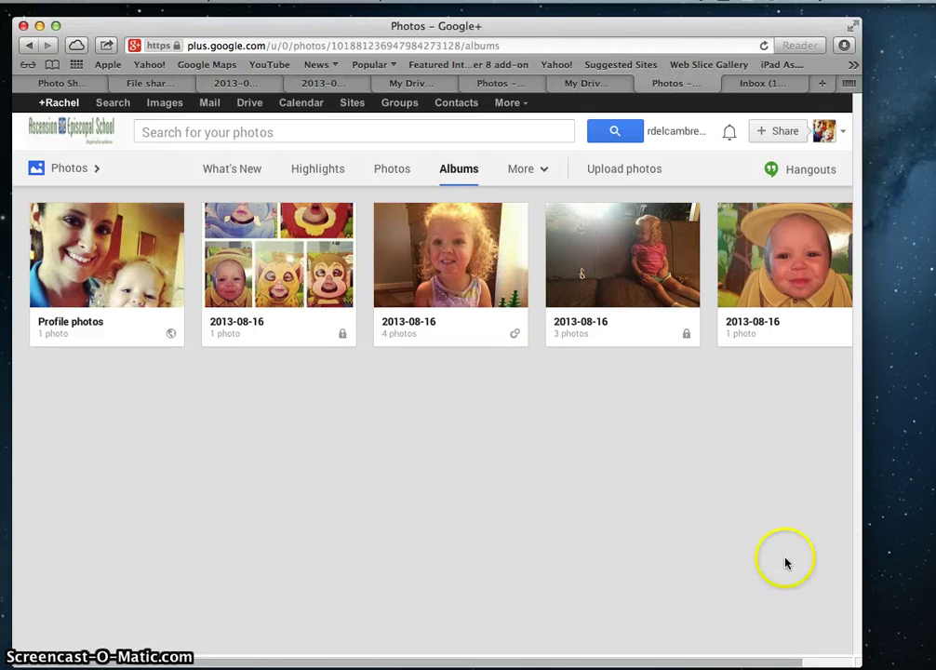
{"action": "left_click", "coordinate": [765, 298]}
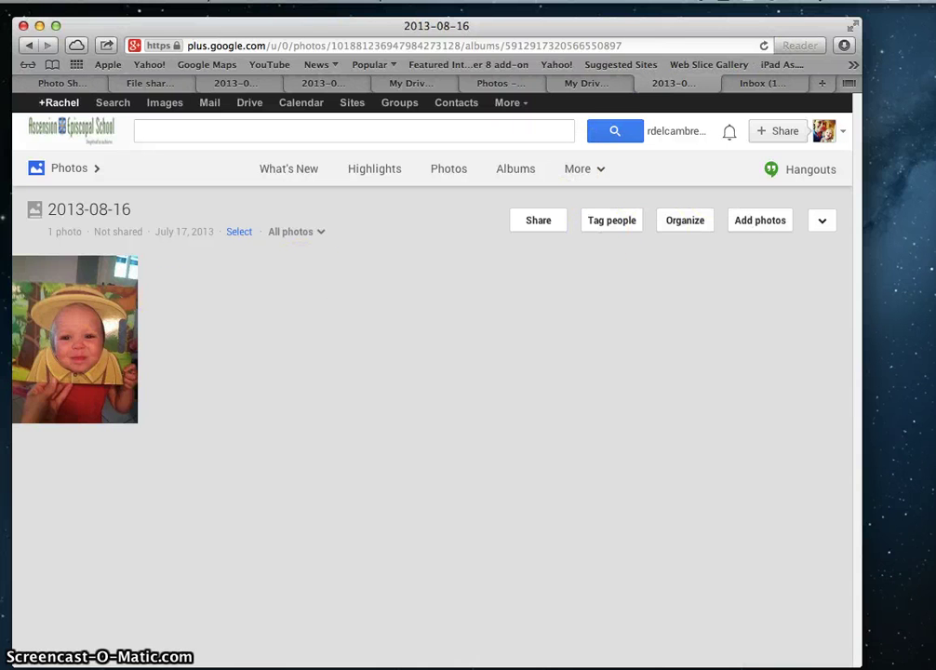
{"action": "left_click", "coordinate": [75, 388]}
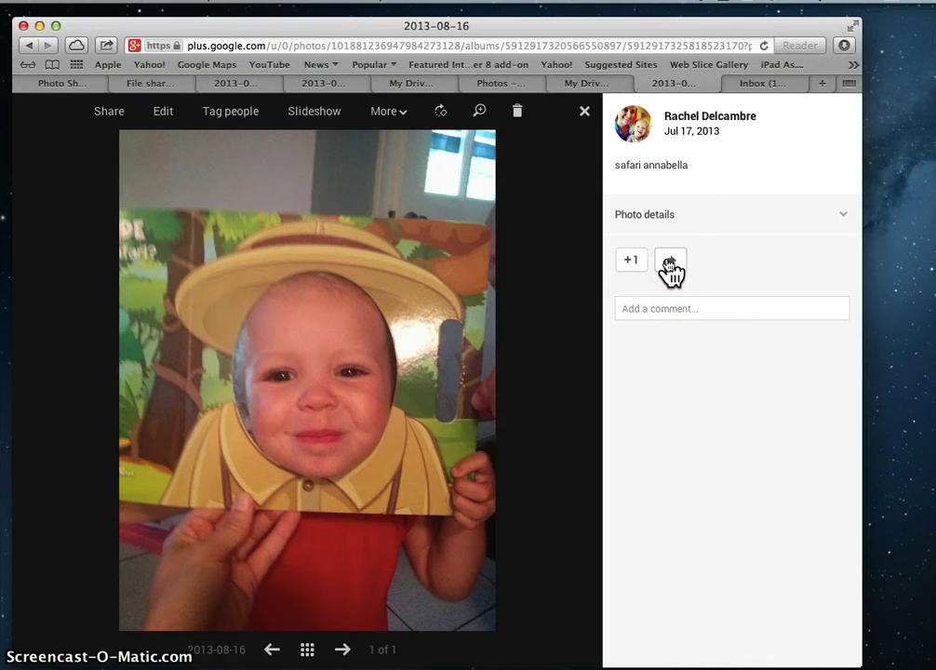
{"action": "left_click", "coordinate": [585, 112]}
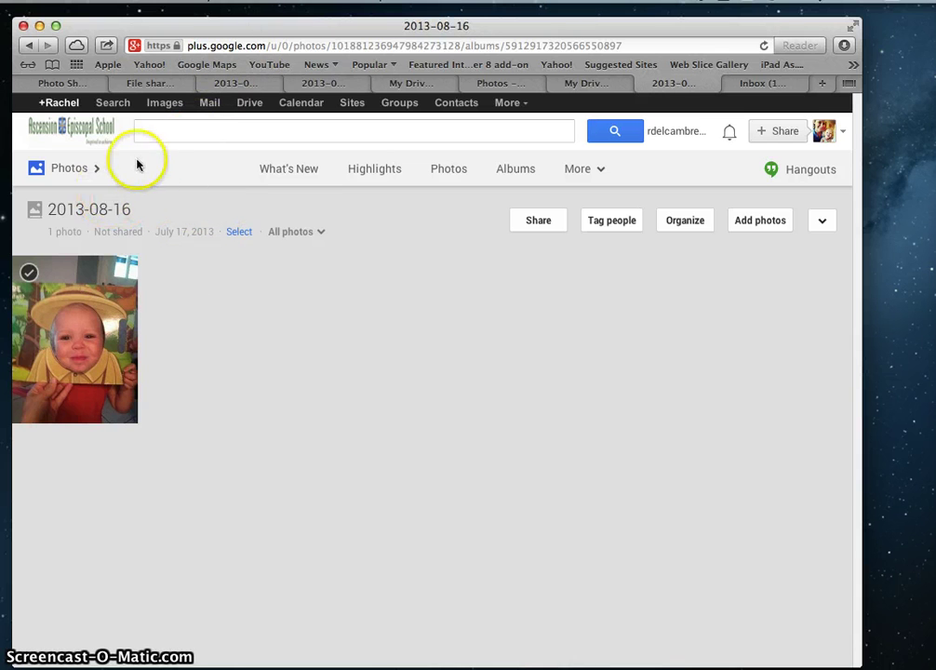
Replace the 2013-08-16 album title with '3rd grade' plus the teacher's surname and save.
{"action": "left_click", "coordinate": [104, 209]}
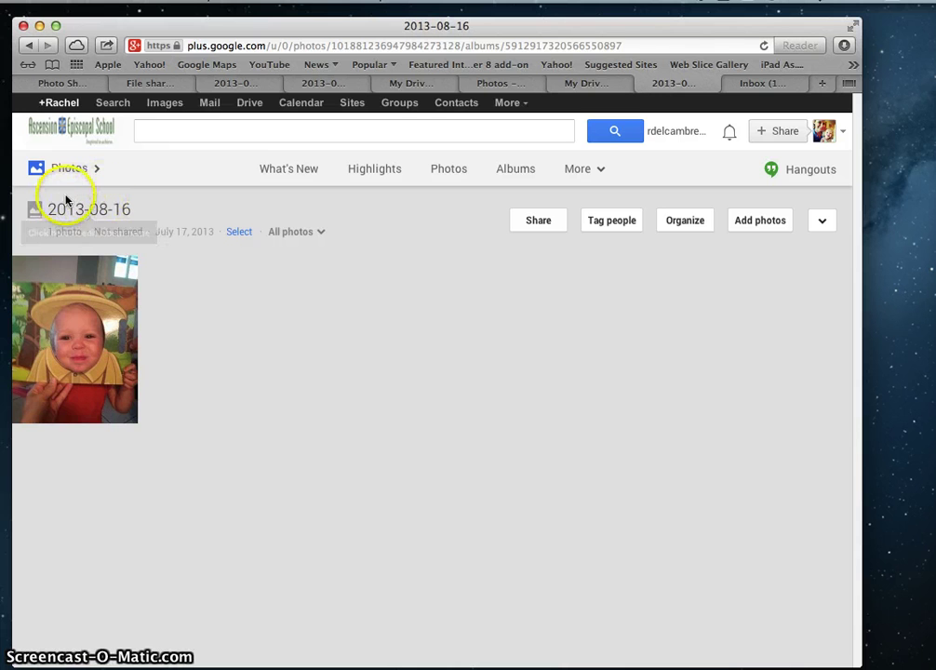
{"action": "left_click", "coordinate": [88, 209]}
{"action": "key", "text": "BackSpace"}
{"action": "key", "text": "BackSpace"}
{"action": "key", "text": "BackSpace"}
{"action": "key", "text": "BackSpace"}
{"action": "key", "text": "BackSpace"}
{"action": "key", "text": "BackSpace"}
{"action": "key", "text": "BackSpace"}
{"action": "key", "text": "BackSpace"}
{"action": "key", "text": "BackSpace"}
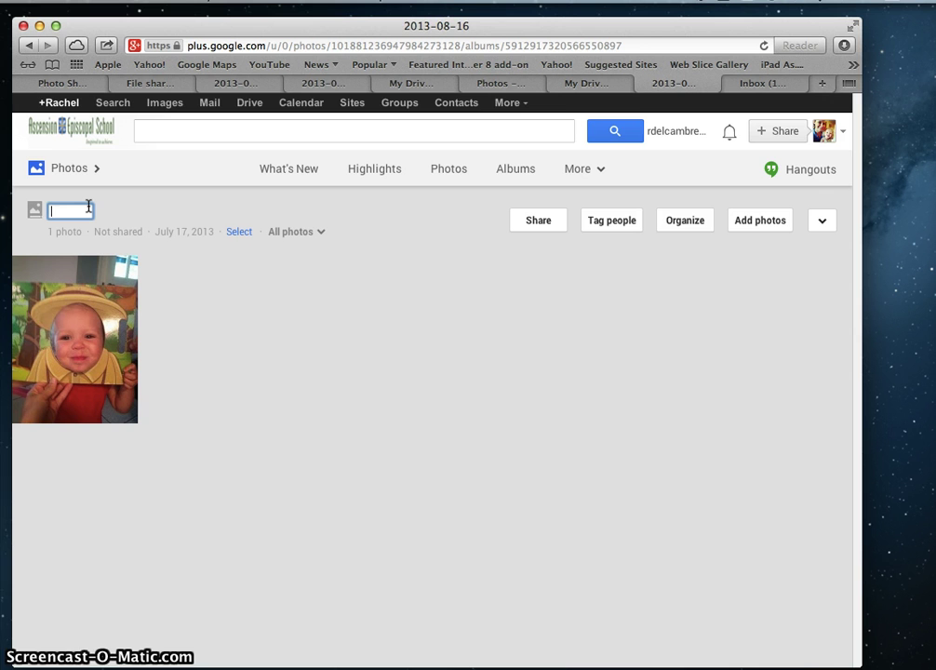
{"action": "type", "text": "3rd"}
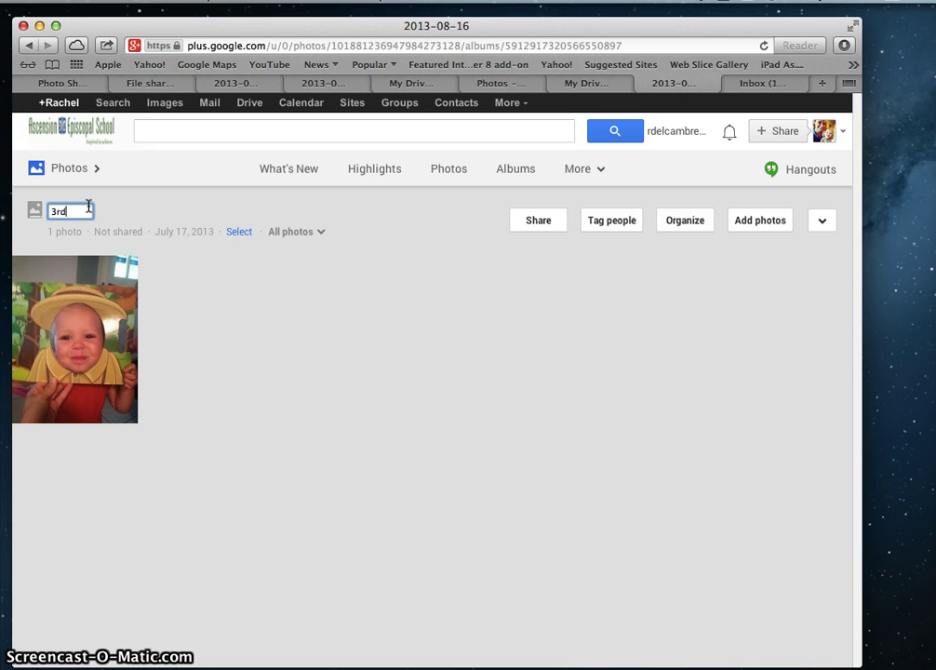
{"action": "type", "text": " grade S"}
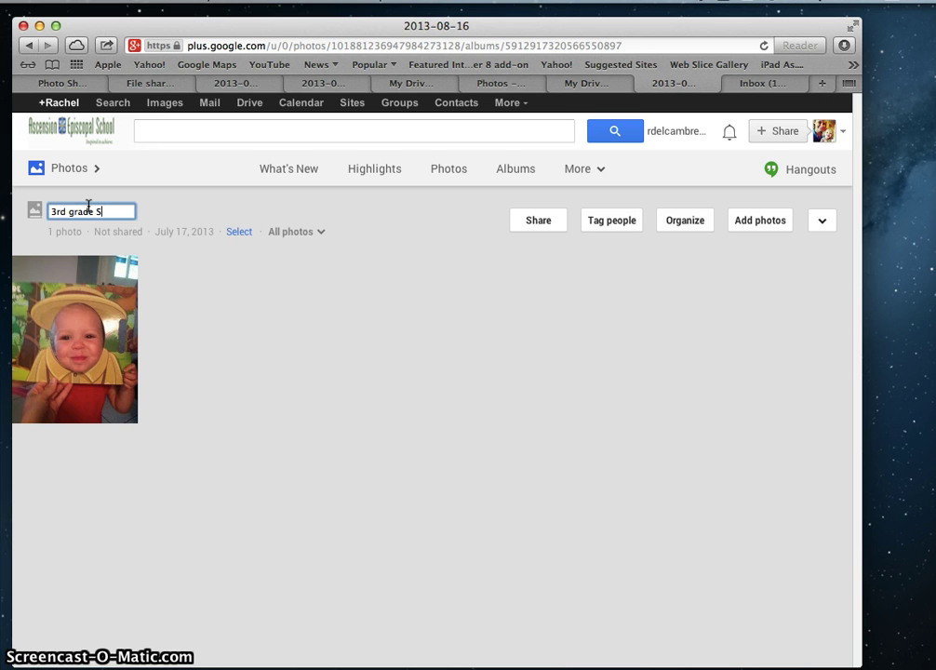
{"action": "type", "text": "immons"}
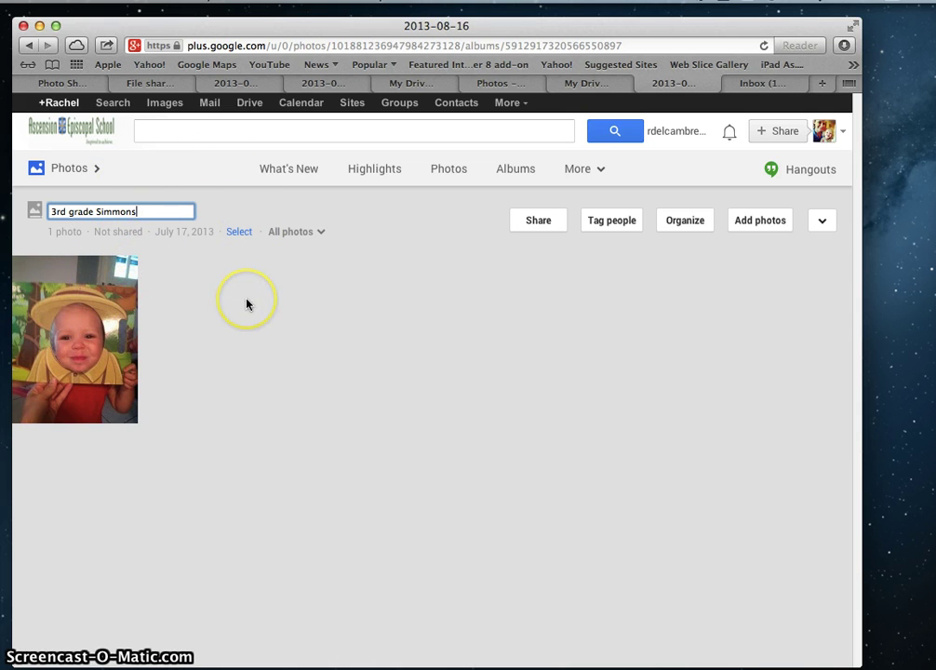
{"action": "key", "text": "Return"}
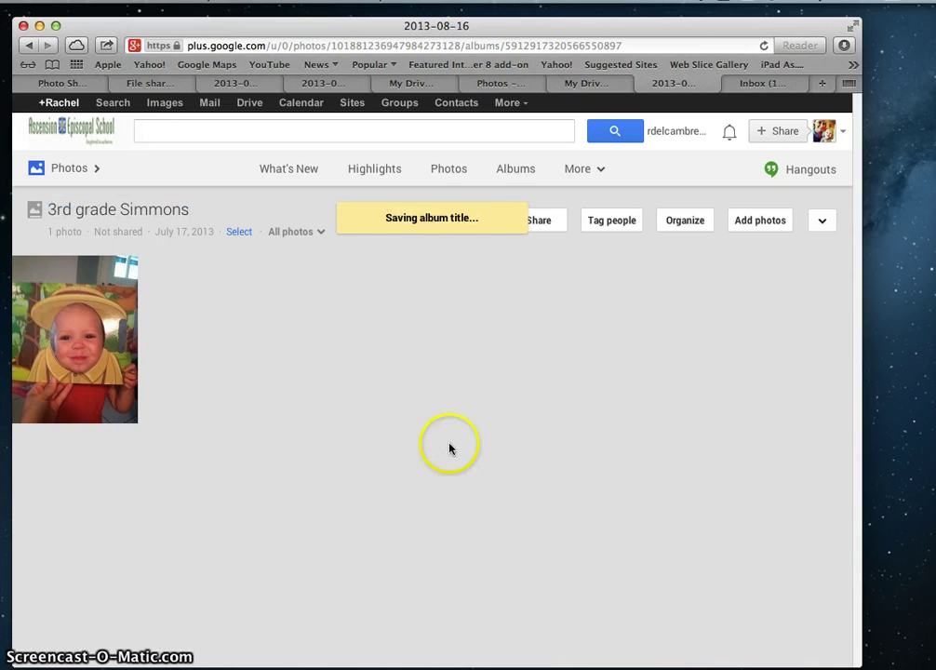